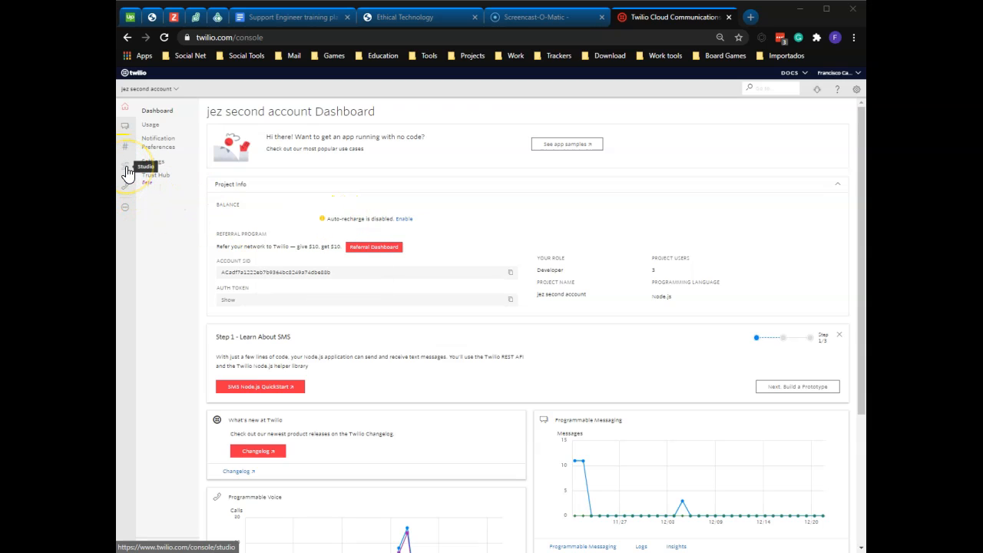
- Create a new Studio flow named Call Forwarding, using the Start from scratch template
click(123, 212)
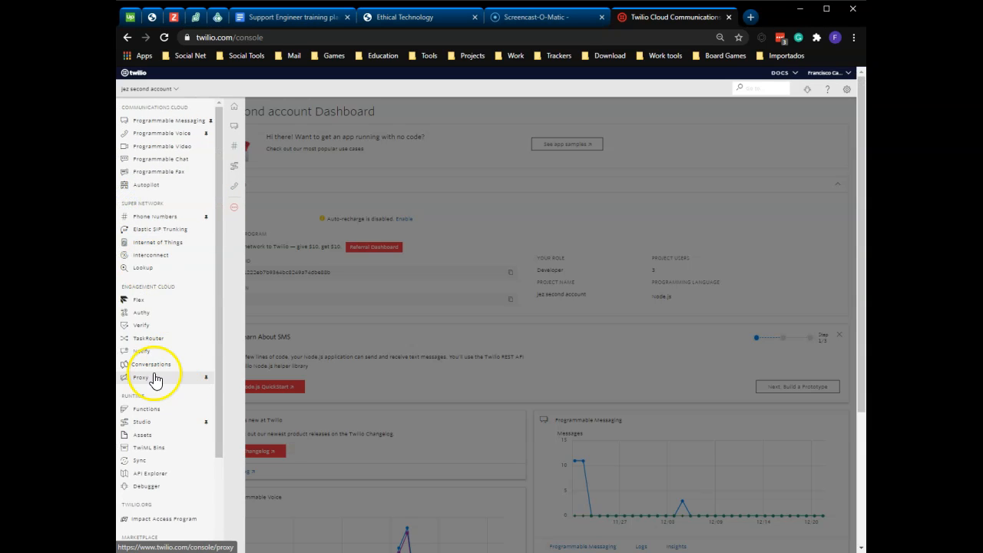
click(142, 424)
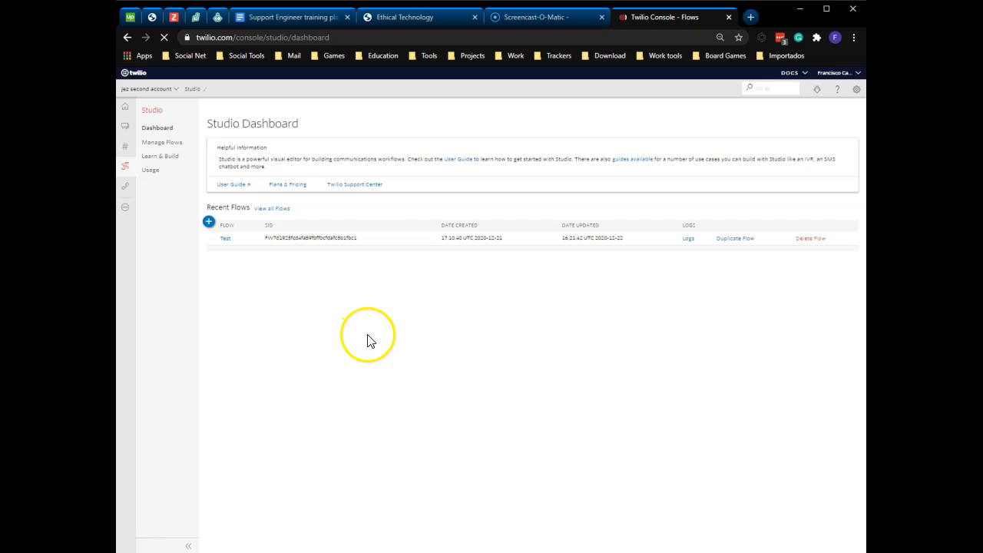
click(205, 223)
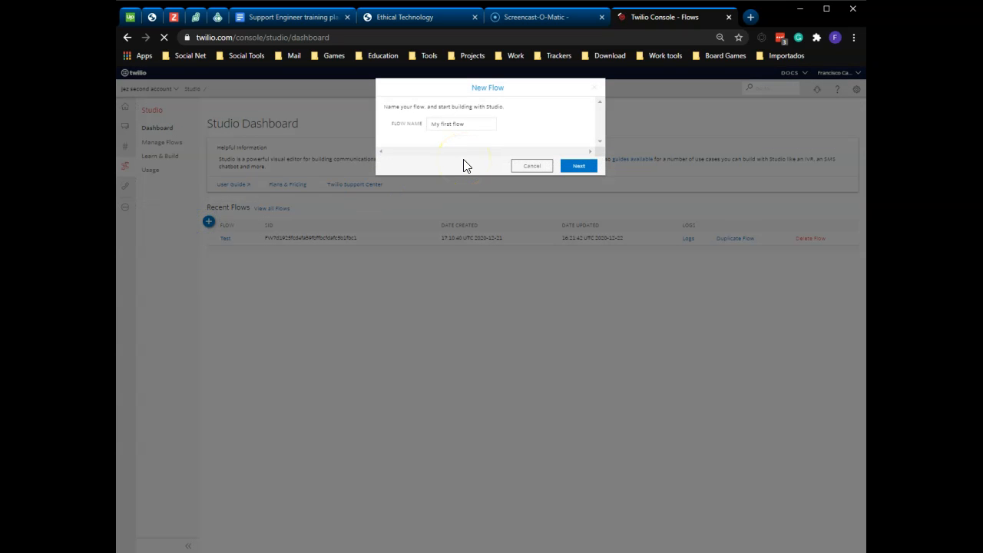
click(480, 121)
drag(480, 122, 426, 121)
key(BackSpace)
text(Call Forwarding)
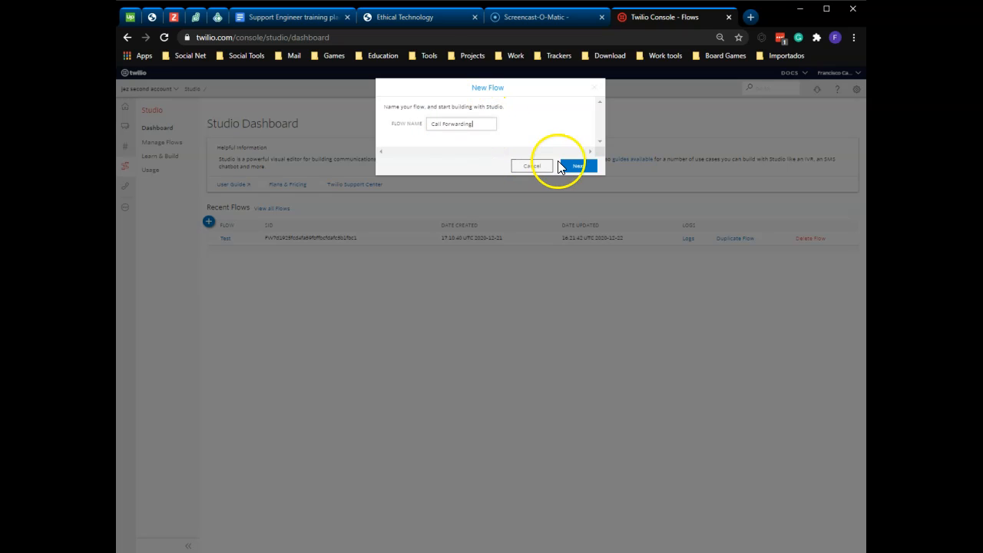
click(590, 169)
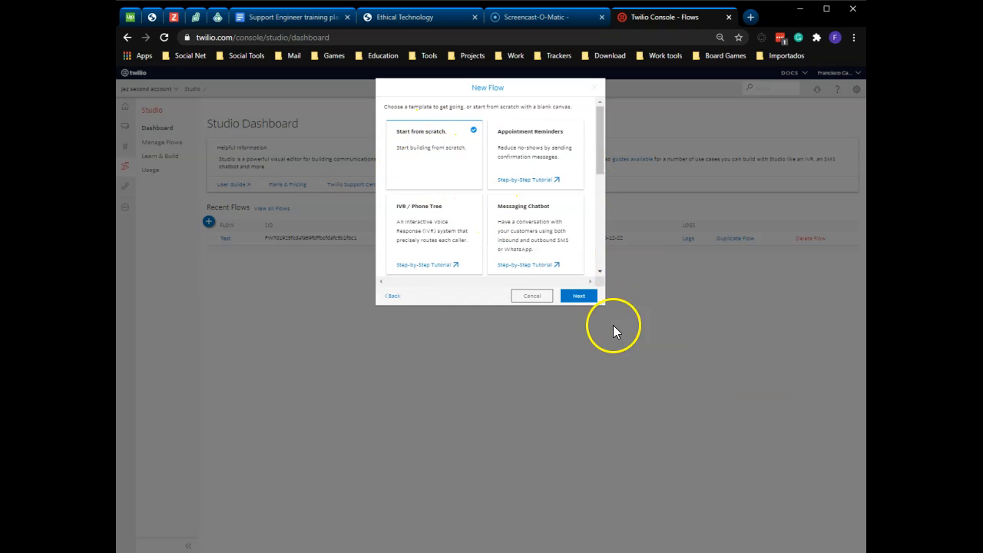
click(582, 297)
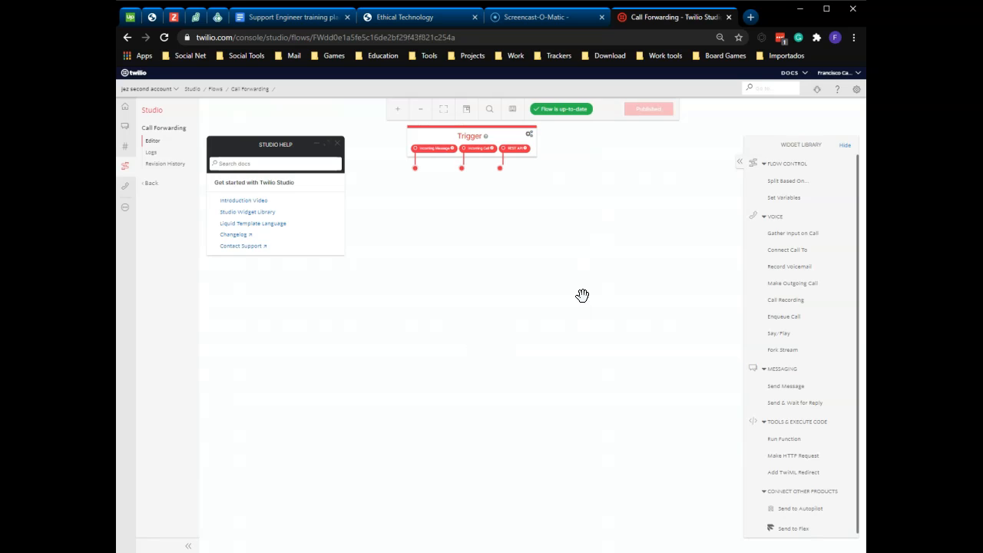
- Add a Connect Call To widget below the Trigger and link the Trigger's Incoming Call output to it
click(556, 251)
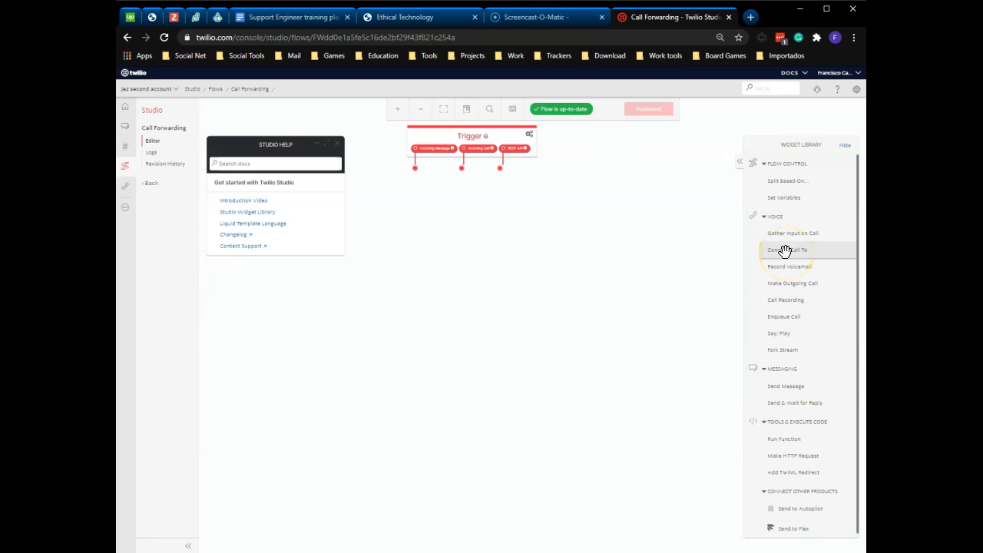
drag(784, 251, 465, 215)
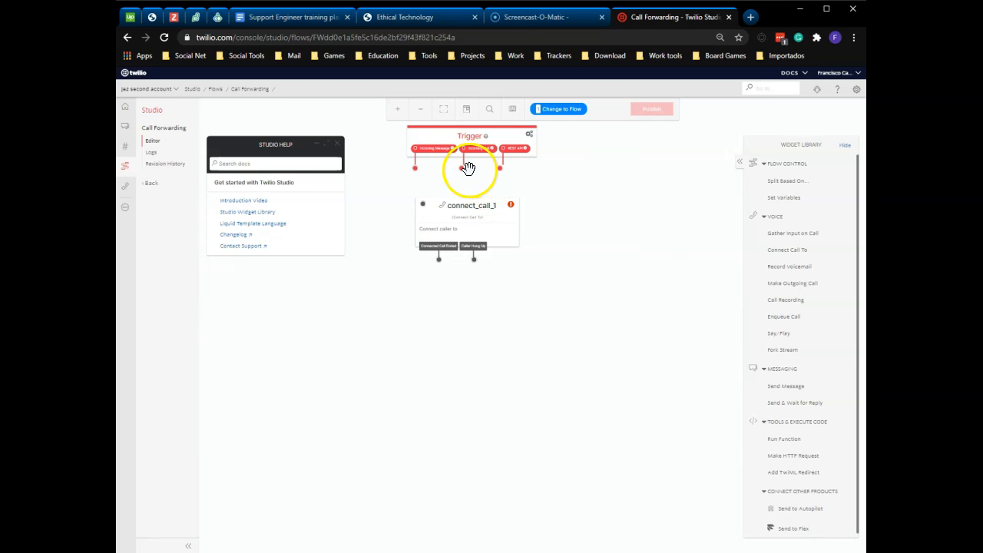
drag(463, 169, 424, 207)
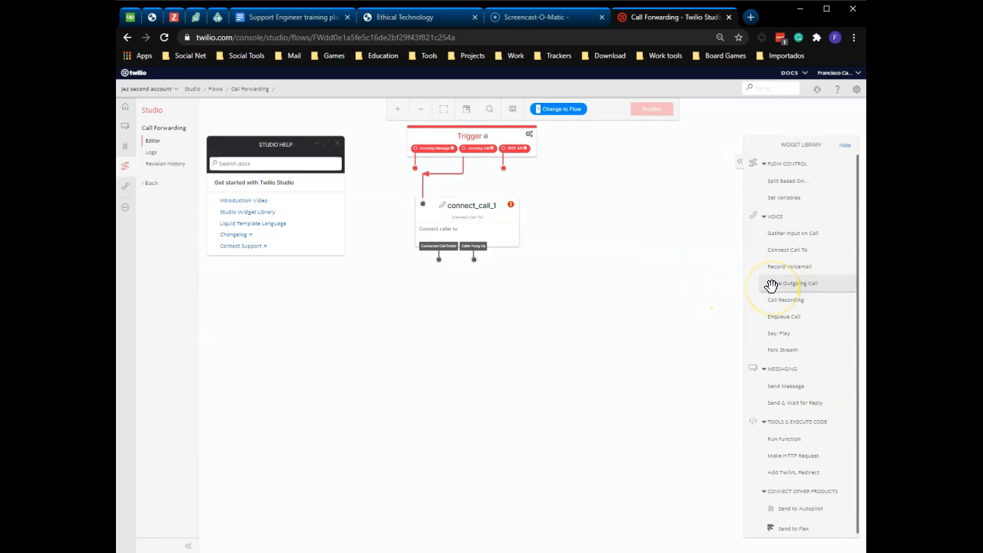
- Enter the forwarding destination phone number as the single number of the Connect Call To widget
click(502, 222)
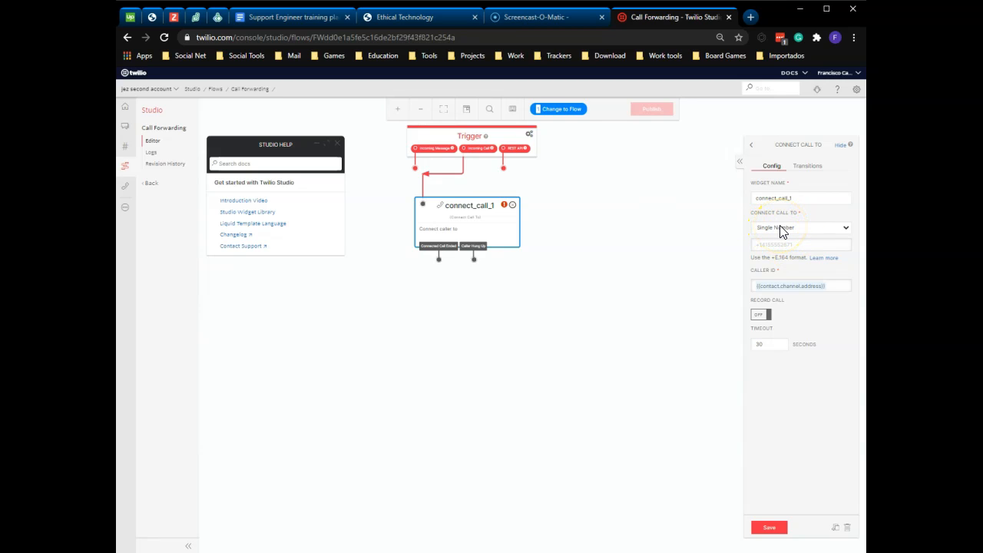
click(777, 241)
text(+)
text(8080)
- Rename the Connect Call To widget as forward_call and save its configuration
click(787, 201)
double_click(753, 196)
text(forward_call)
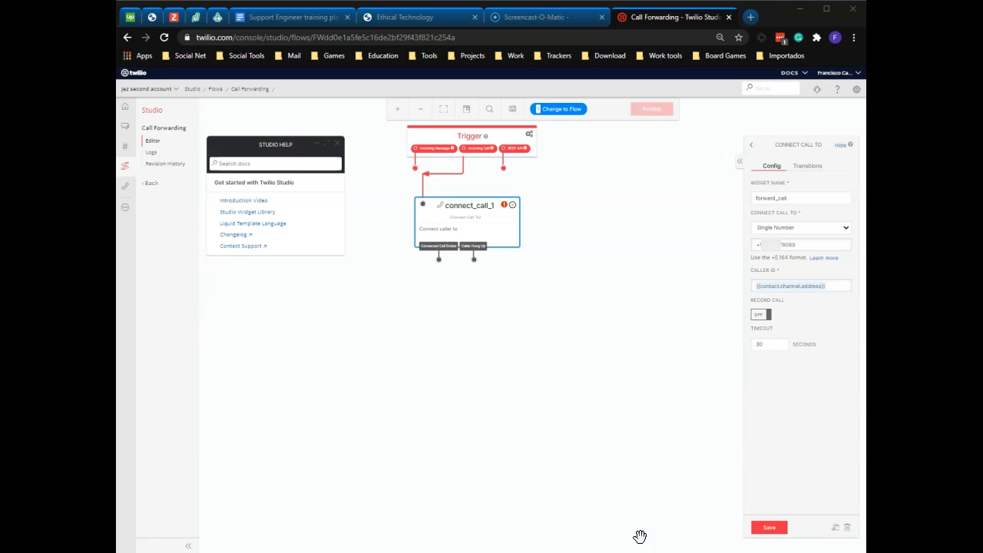
click(770, 528)
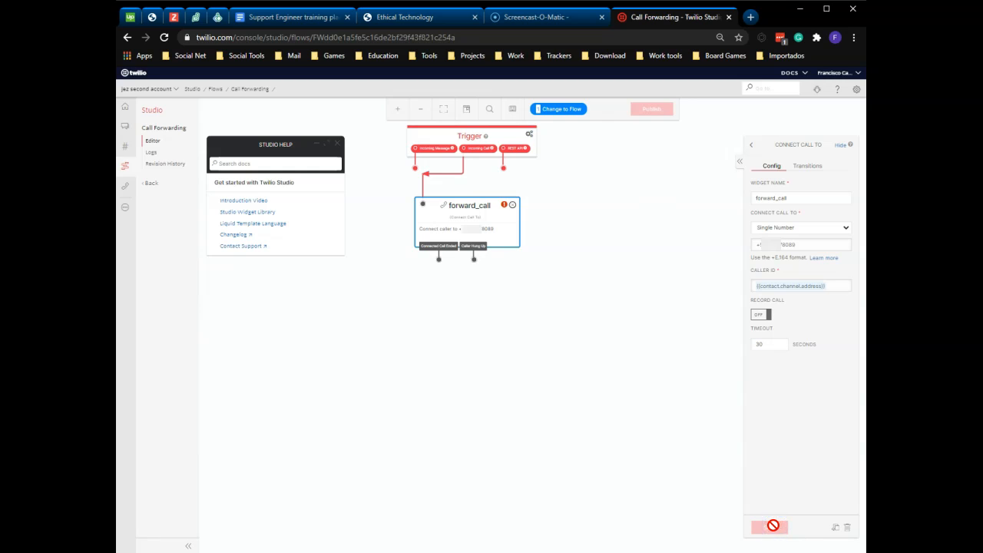
- Publish the Call Forwarding flow and confirm the publication
mouse_move(504, 204)
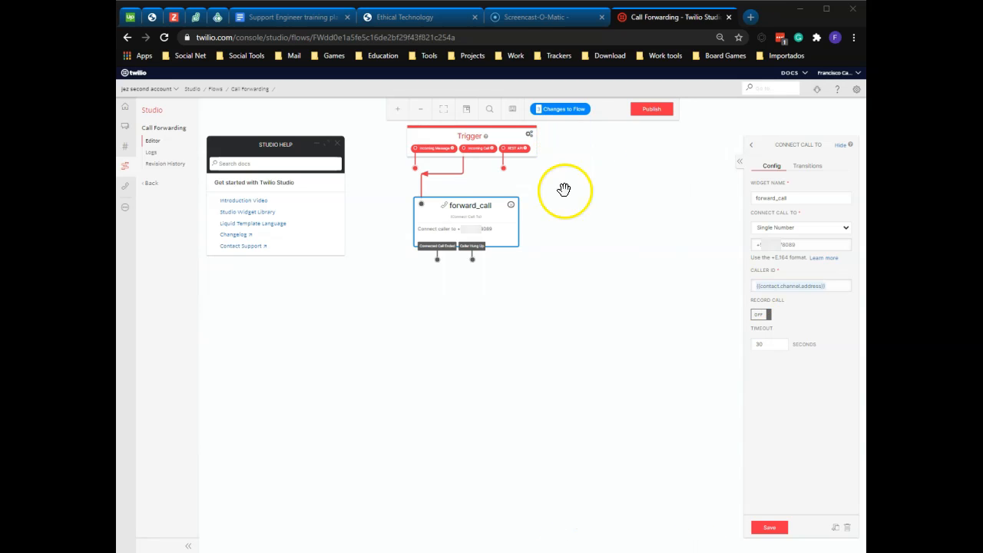
click(651, 111)
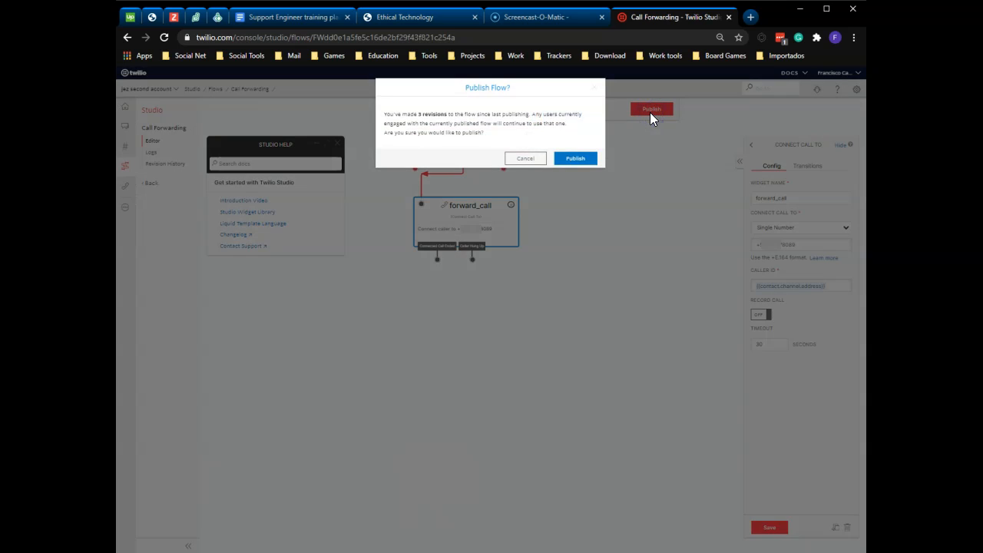
click(575, 159)
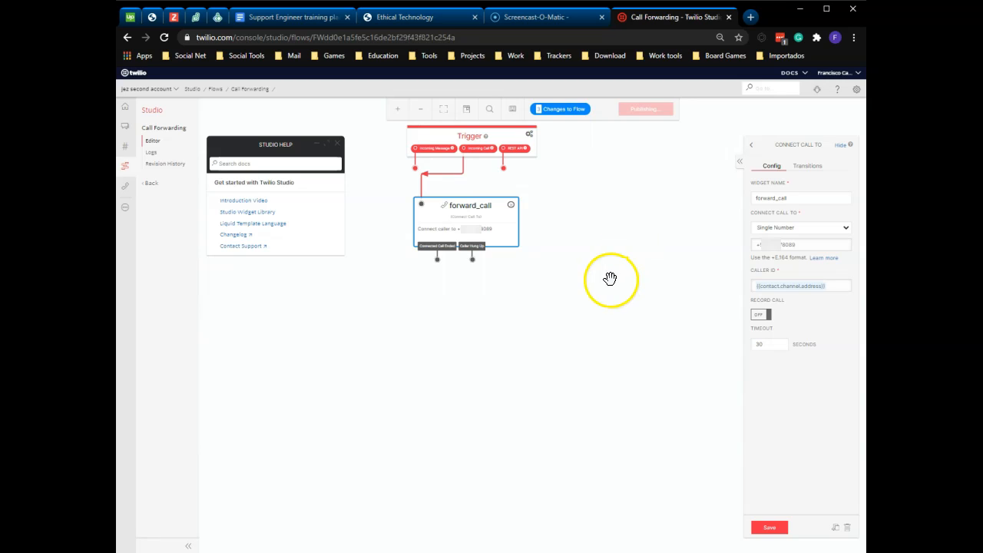
- Configure the active phone number's voice handling with Webhooks, TwiML Bins, Functions, Studio, or Proxy, accepting Voice Calls
click(126, 150)
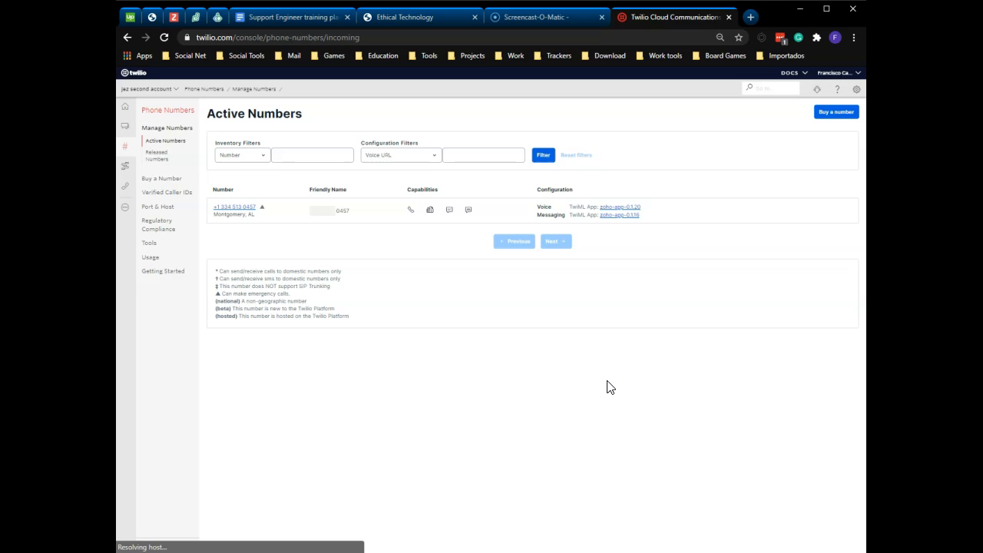
click(230, 210)
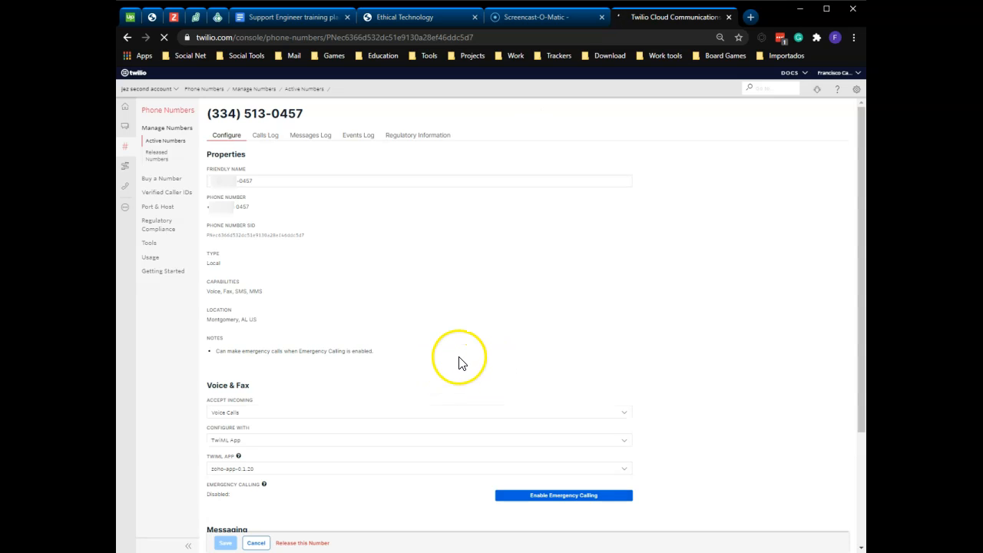
scroll(457, 376, down, 1)
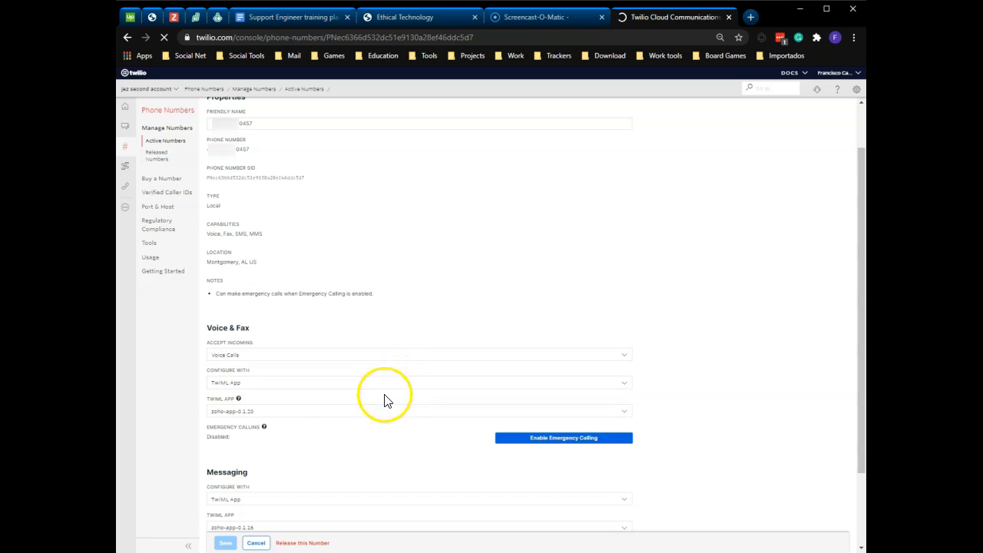
click(225, 357)
click(248, 355)
click(228, 383)
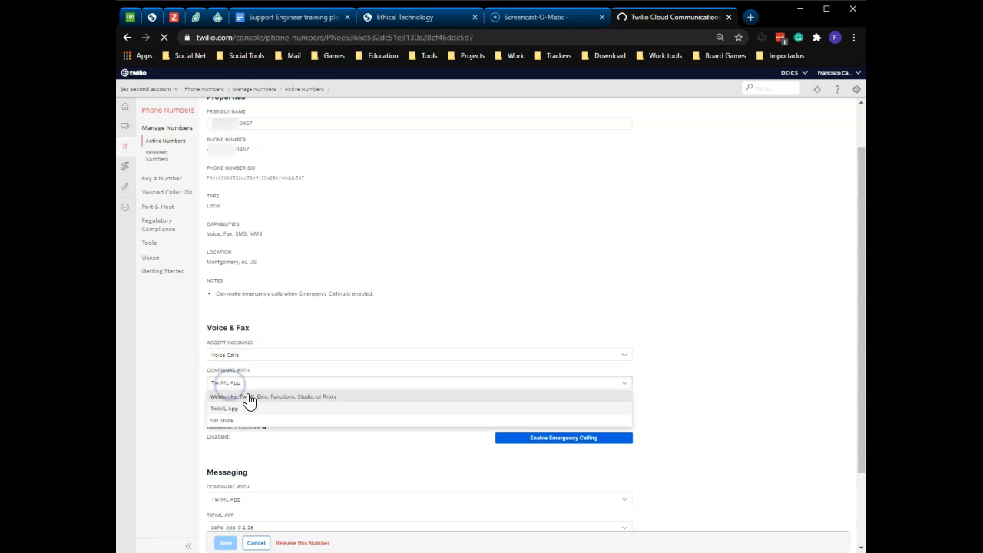
click(254, 397)
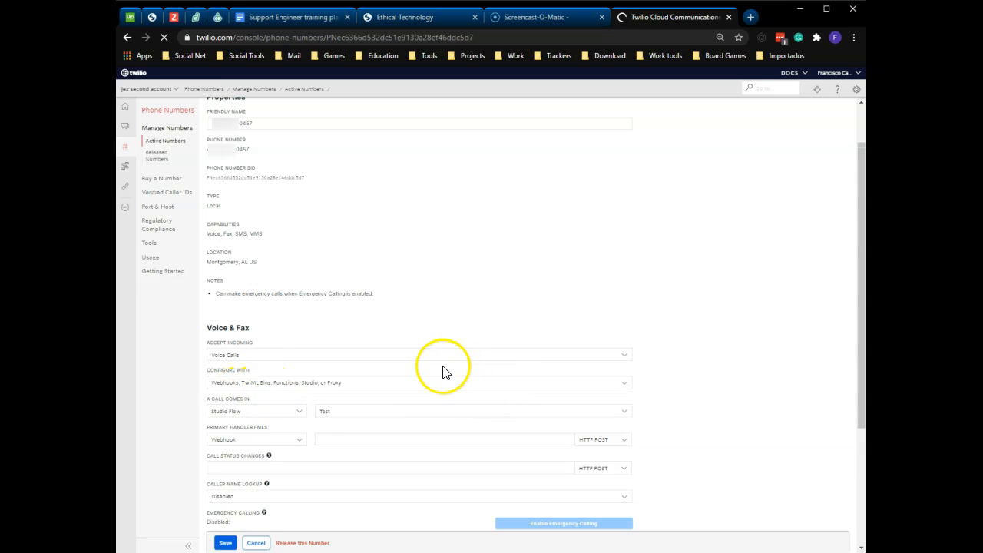
- Route the number's incoming calls to the Studio Flow Call Forwarding and save the number's configuration
scroll(417, 371, down, 1)
scroll(407, 369, down, 1)
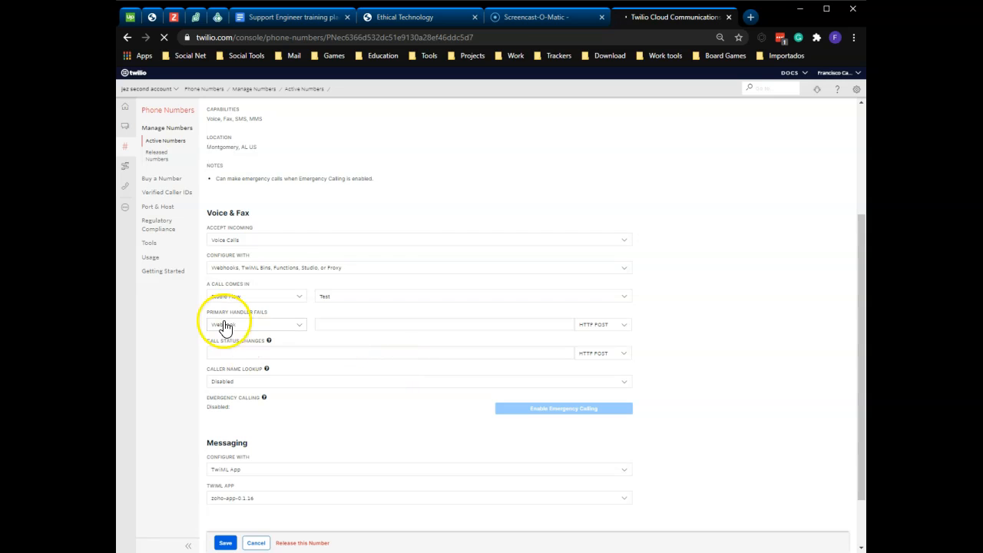
click(259, 304)
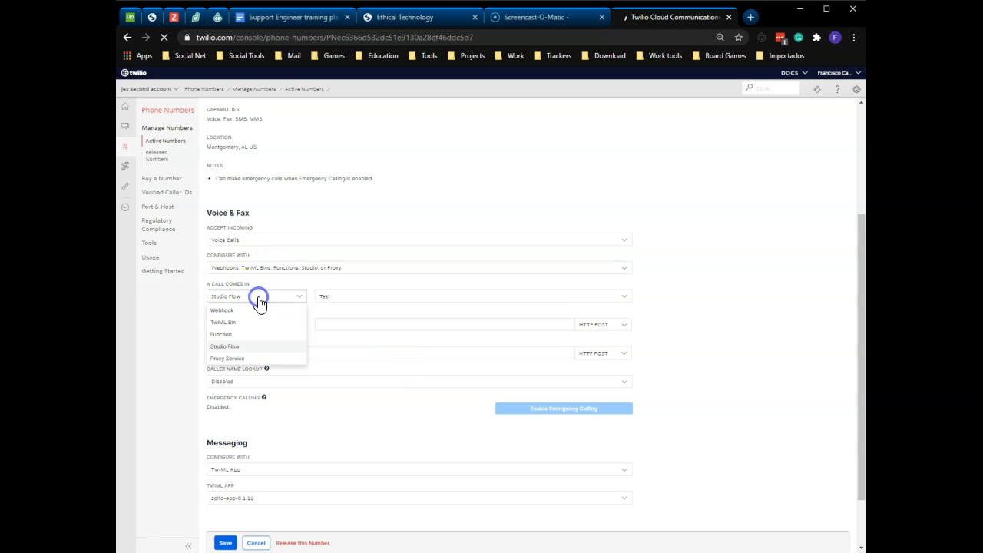
click(241, 347)
click(342, 298)
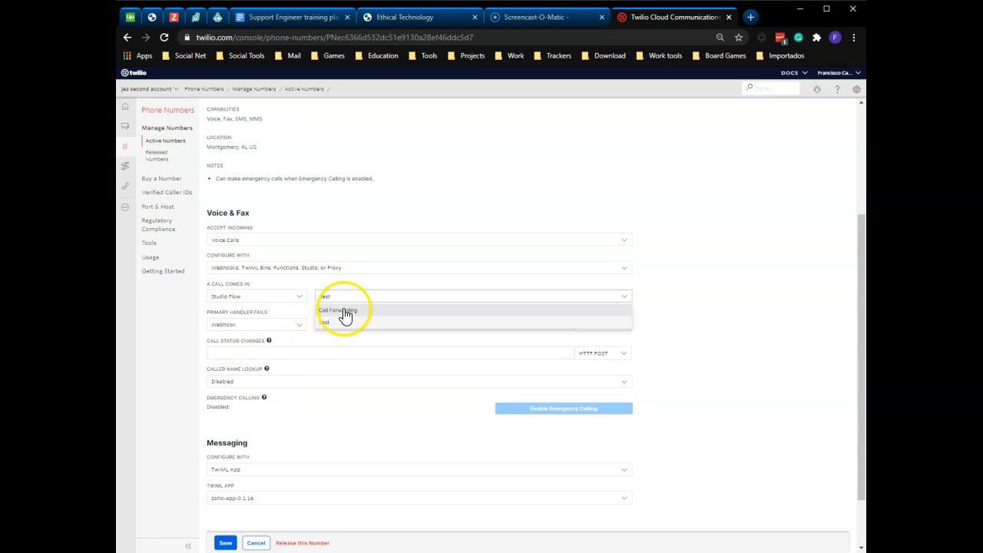
click(355, 312)
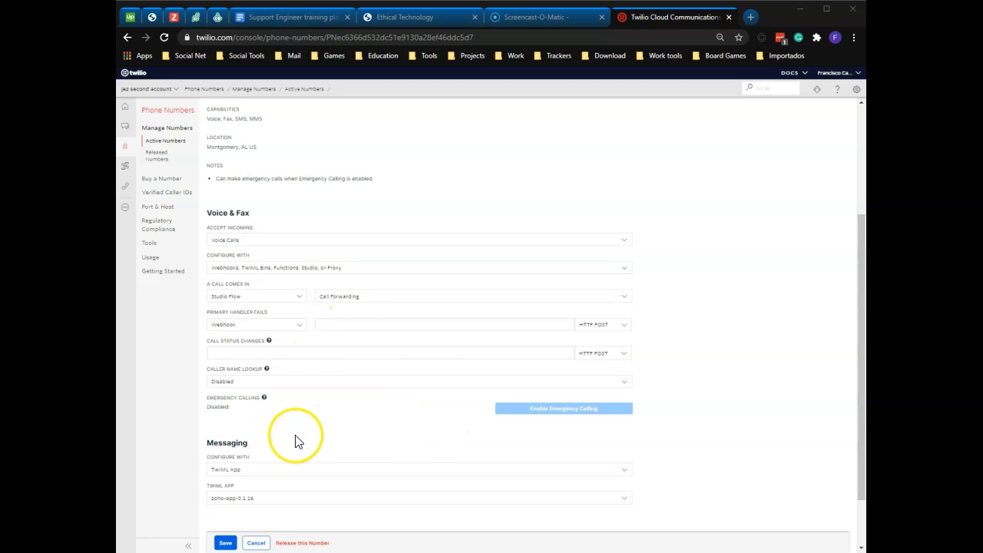
click(224, 542)
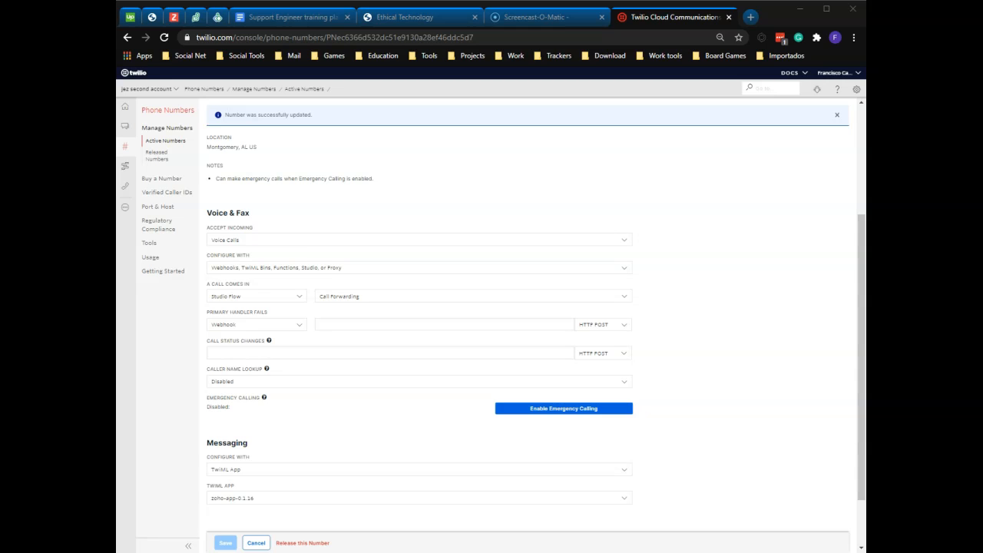
- Open the Programmable Voice section of the console
click(125, 191)
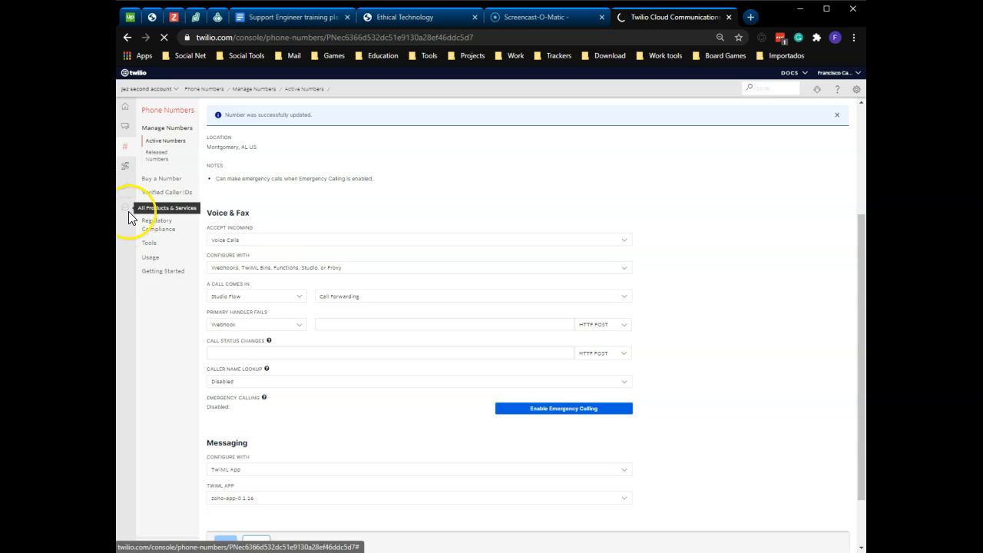